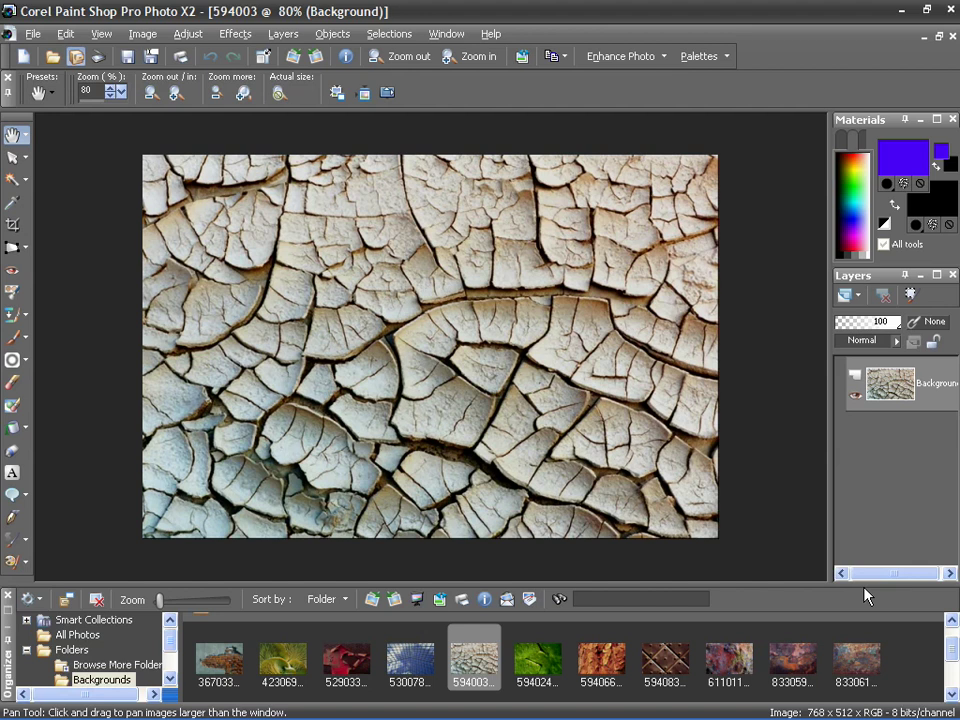
click(30, 36)
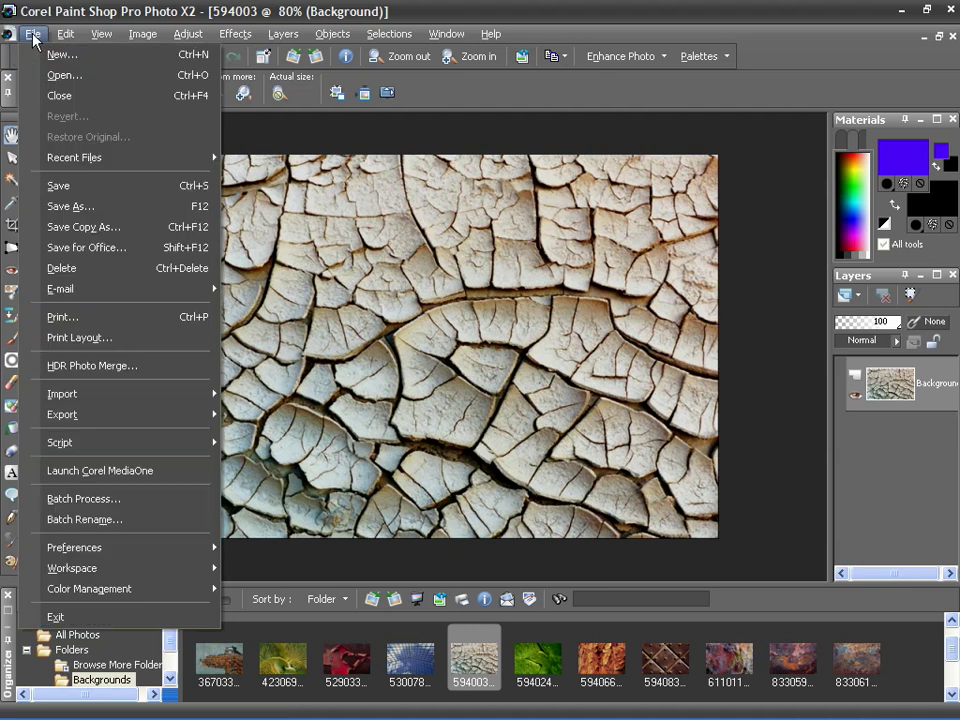
click(85, 229)
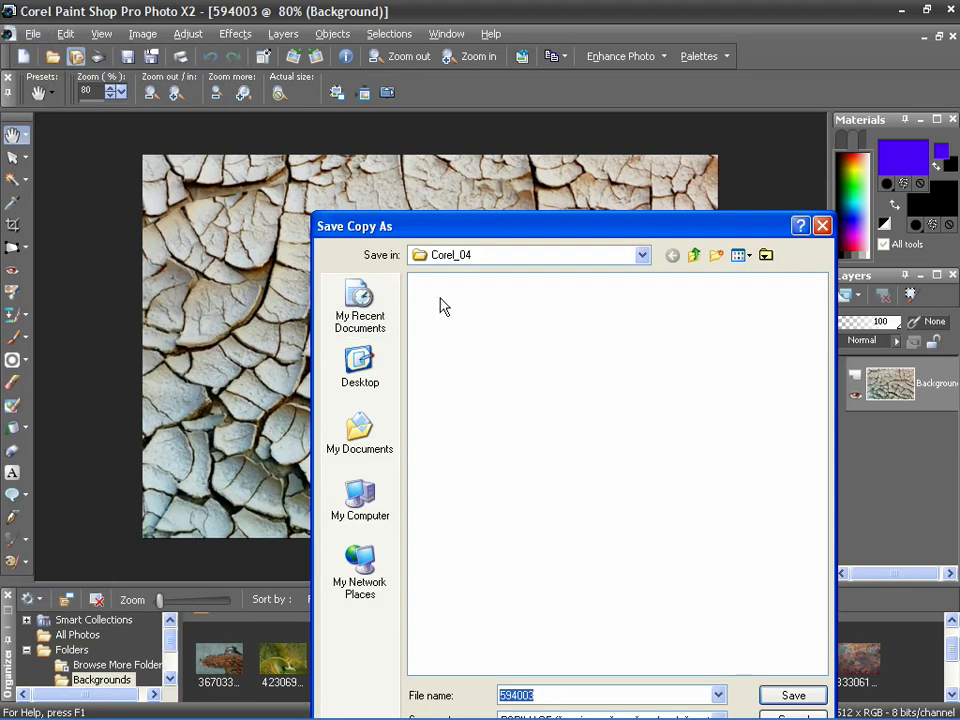
click(693, 255)
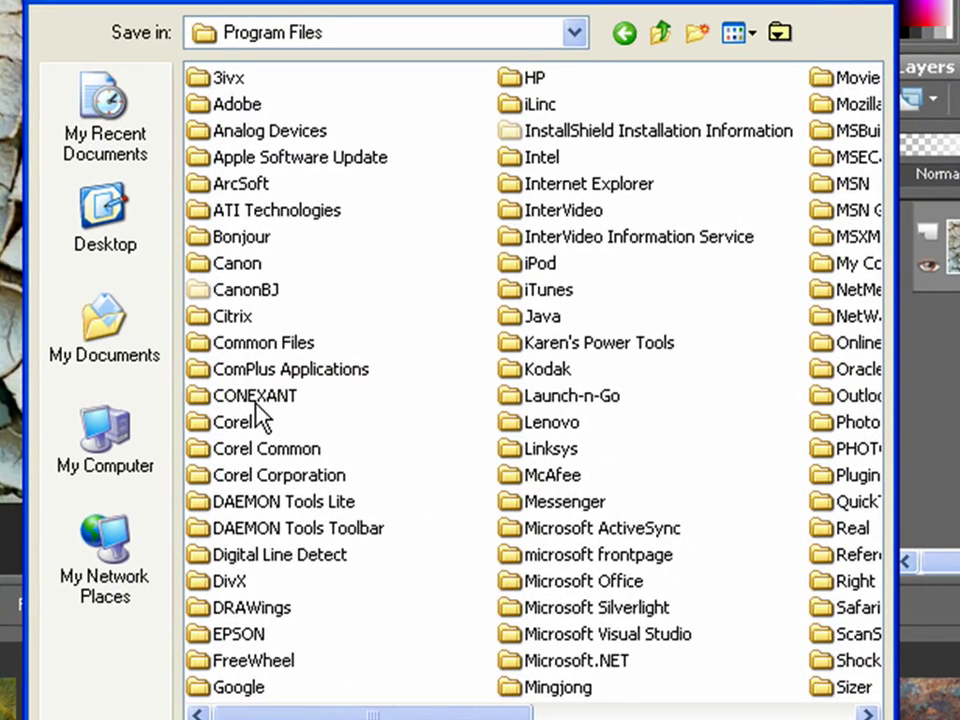
click(284, 432)
double_click(240, 425)
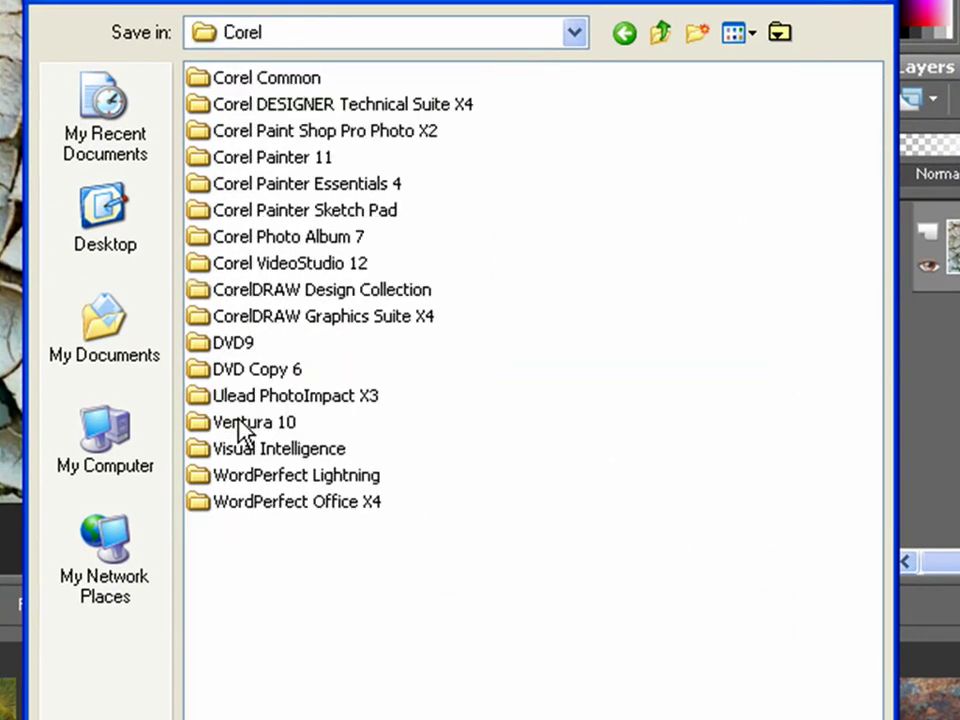
click(335, 140)
double_click(335, 140)
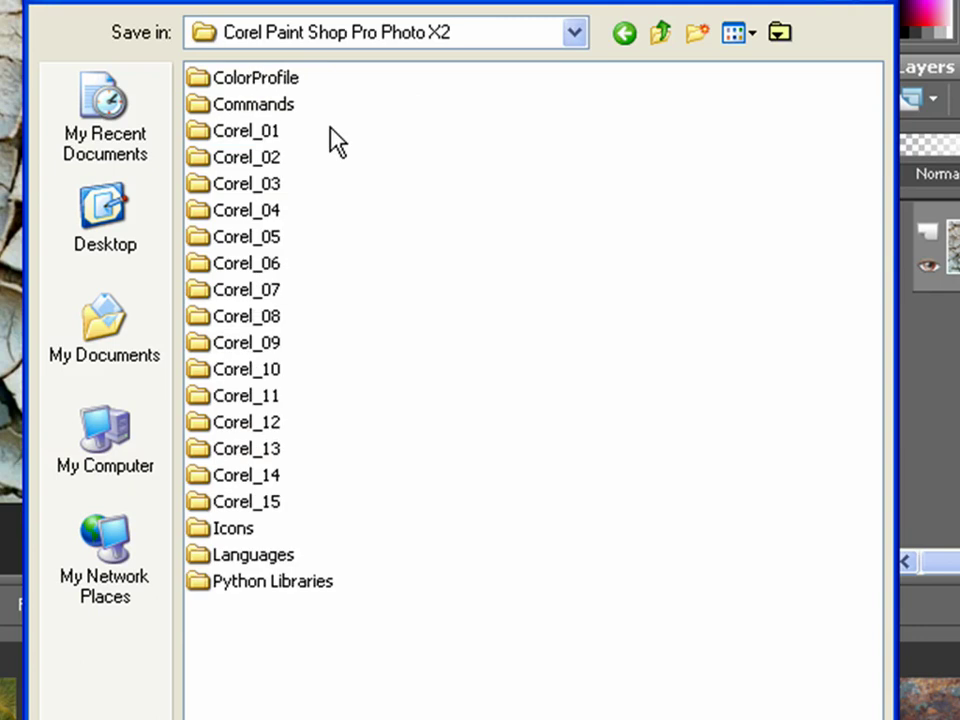
double_click(265, 222)
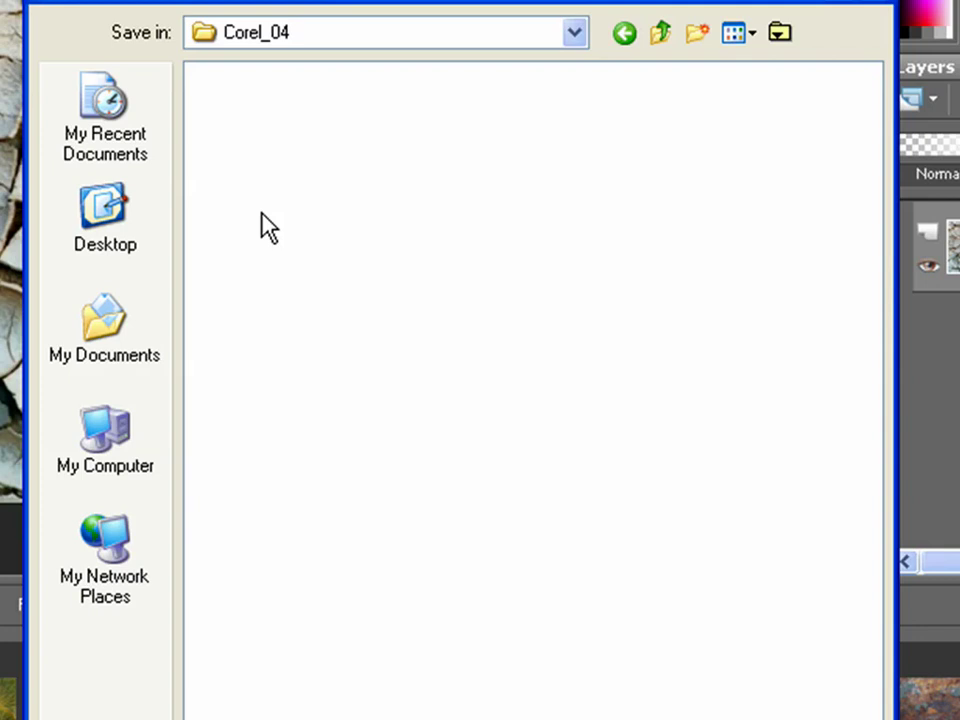
key(BackSpace)
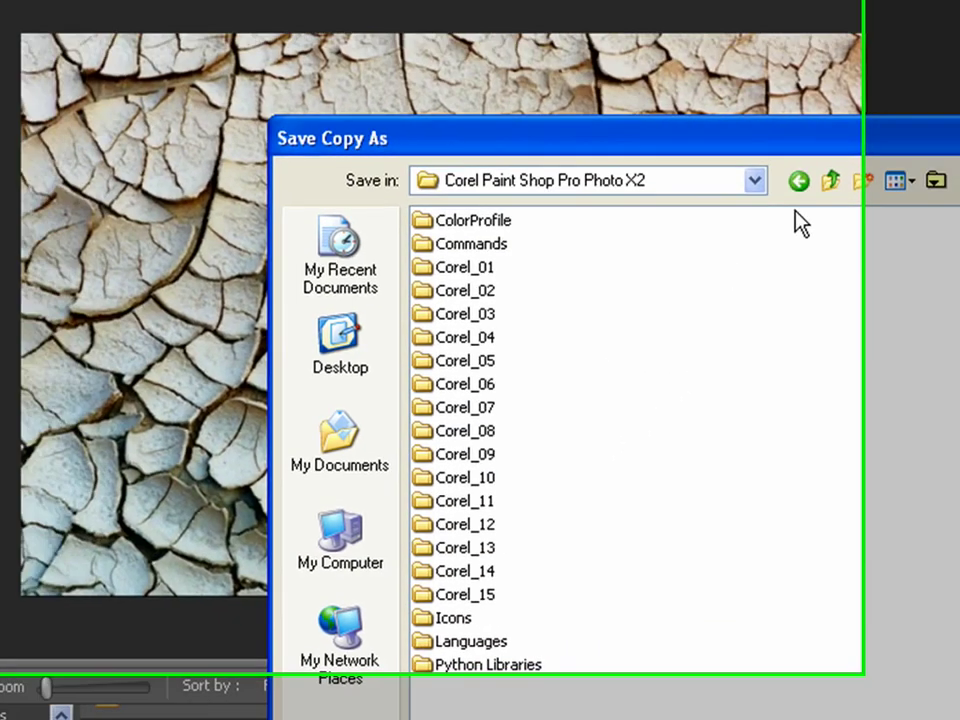
key(Escape)
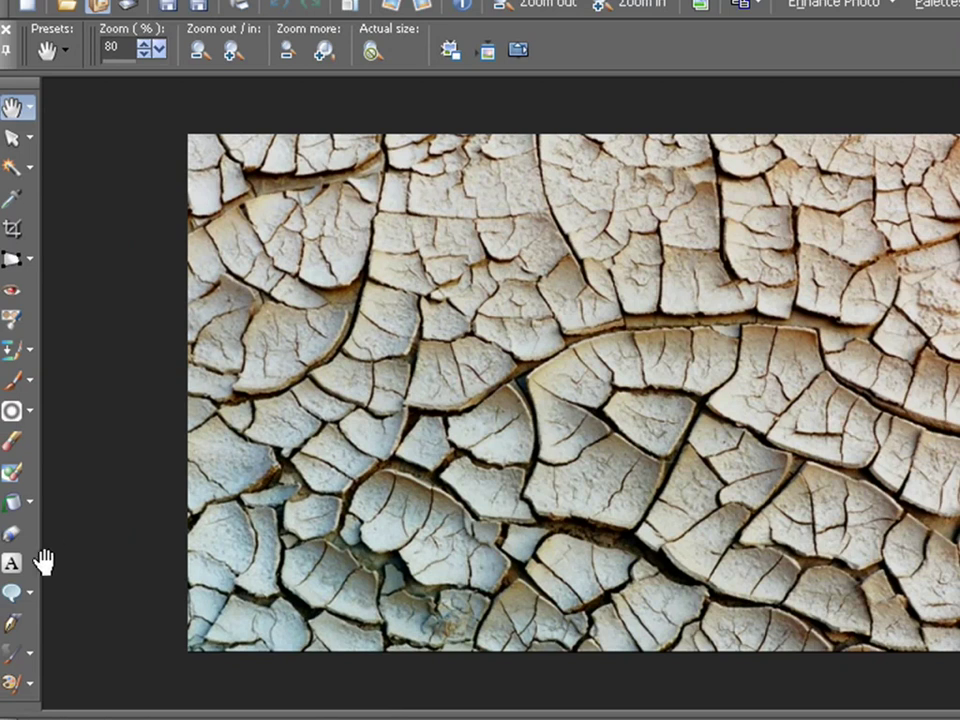
Place the three-line Arial Black text 'Paint Shop Pro / Photo X2 / Ultimate' and scale it across the photo
click(13, 565)
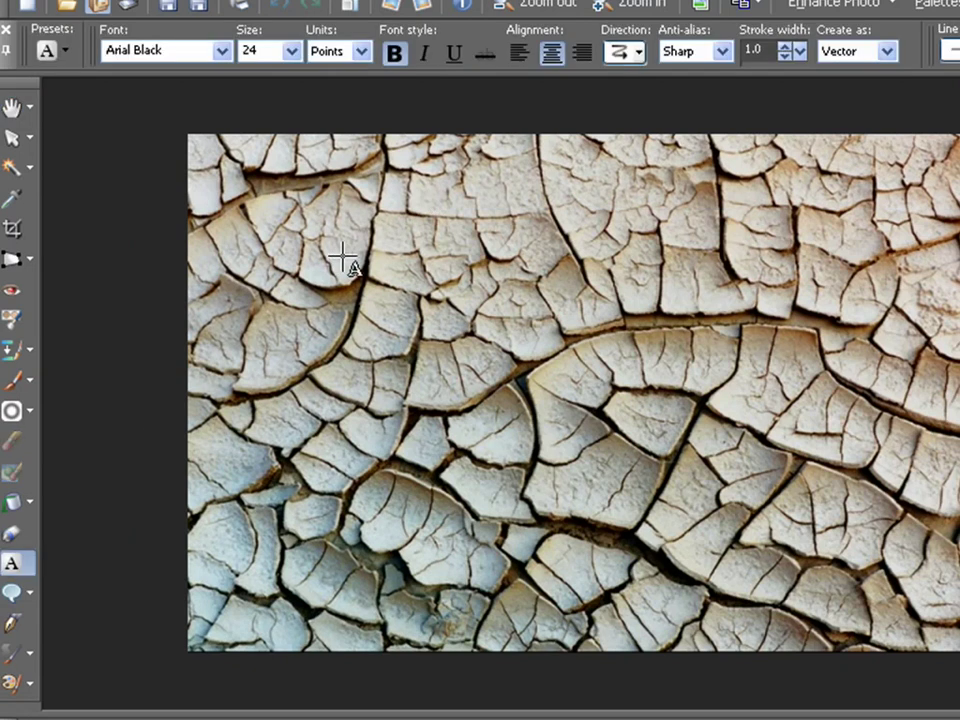
click(336, 259)
click(455, 336)
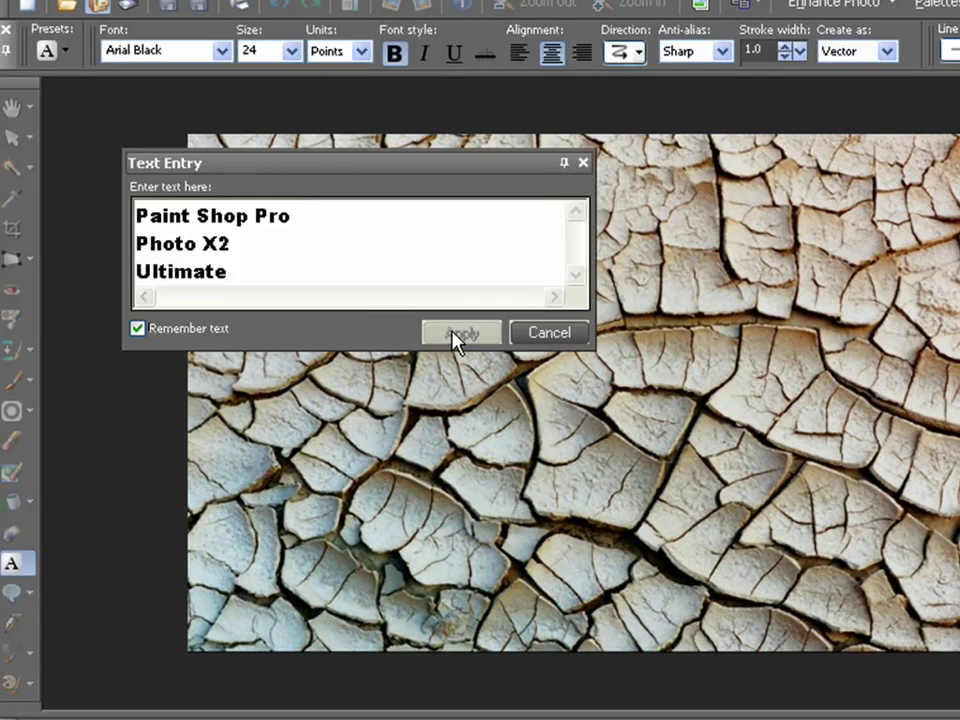
drag(450, 313, 866, 598)
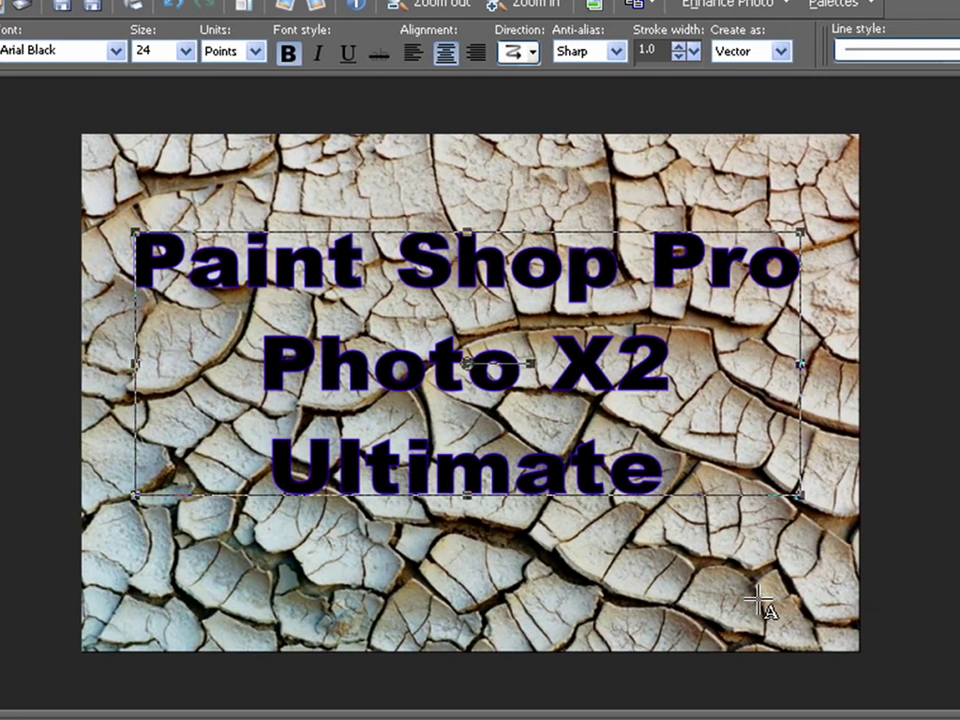
Set the text's outline and fill both to pure red, RGB 255,0,0 (#ff0000)
right_click(581, 377)
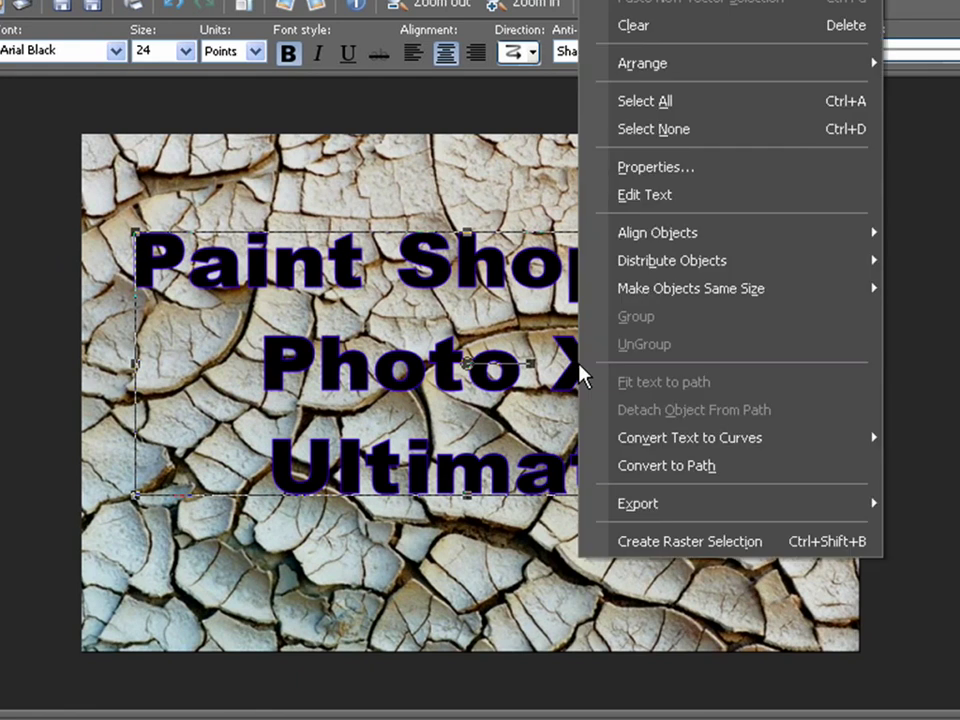
click(666, 167)
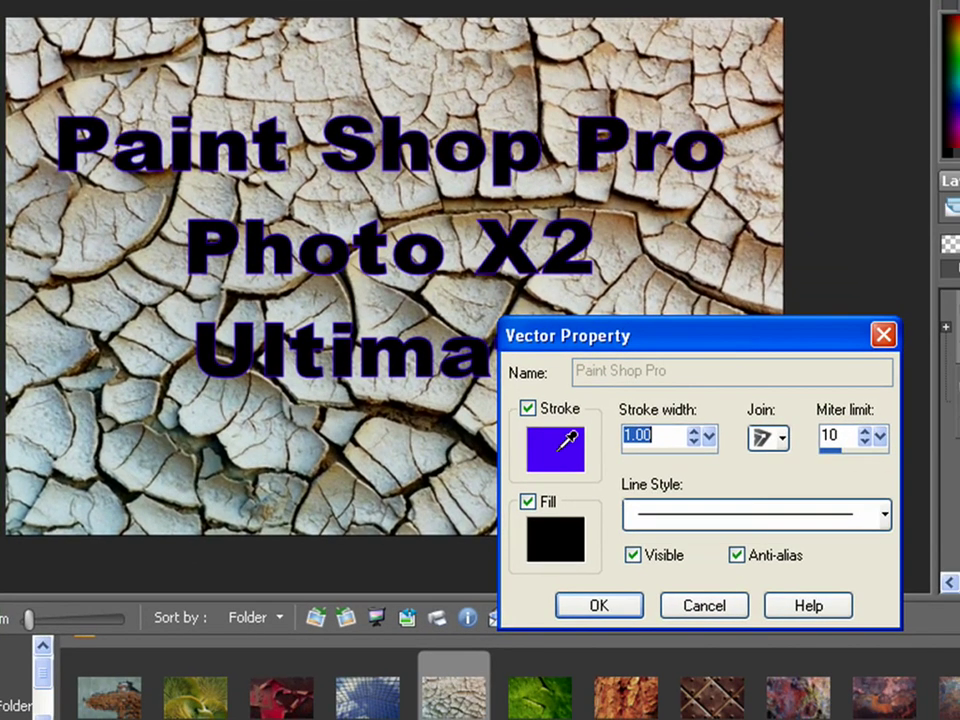
click(562, 445)
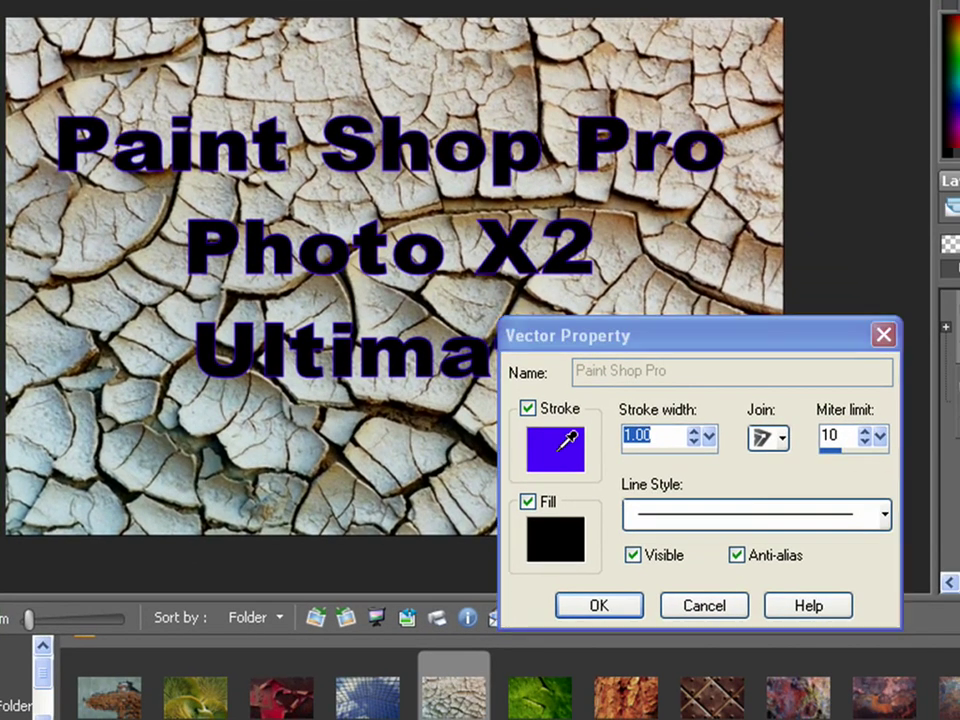
click(442, 355)
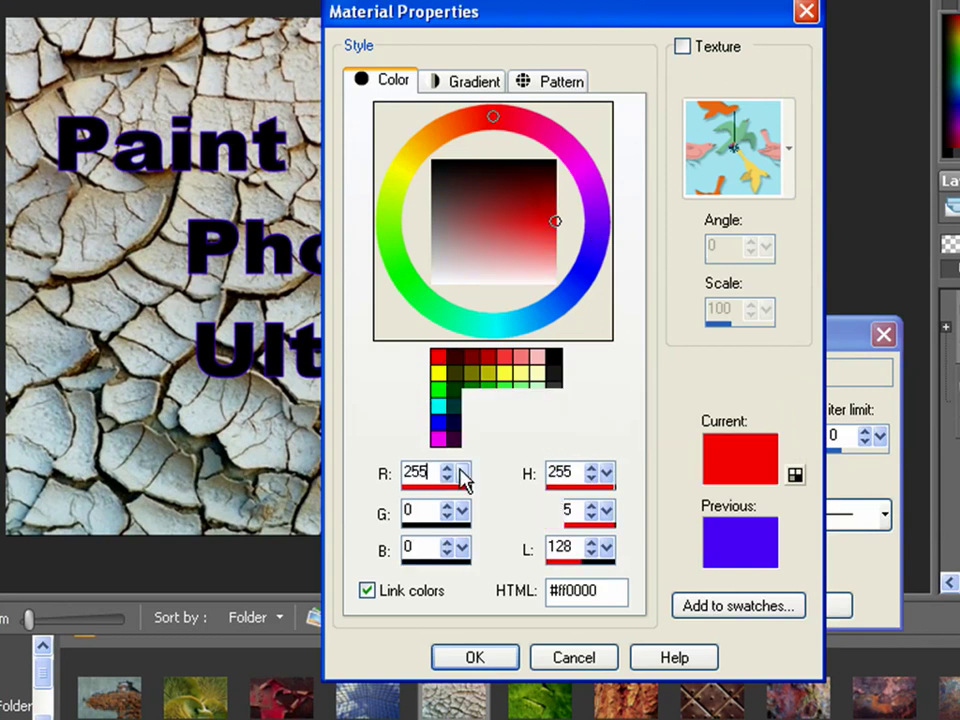
click(470, 658)
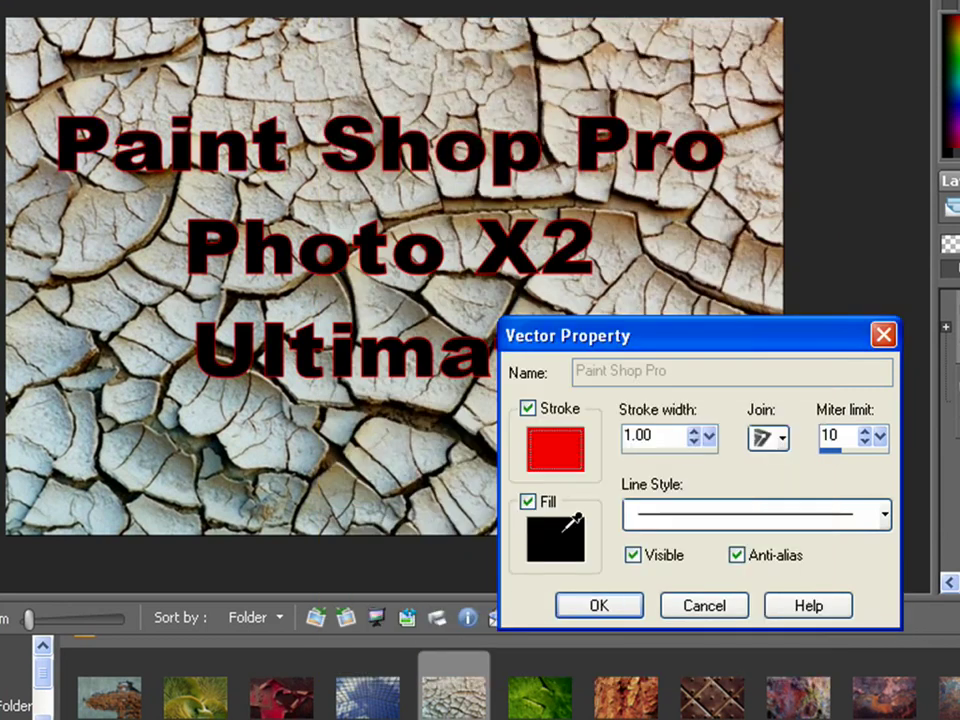
click(562, 525)
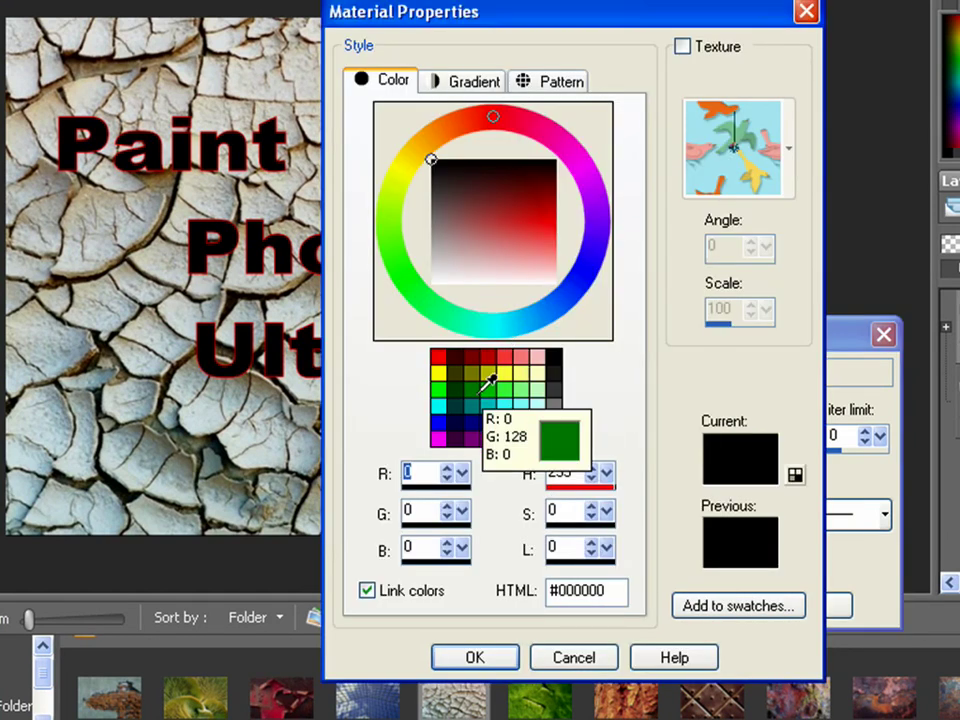
click(442, 355)
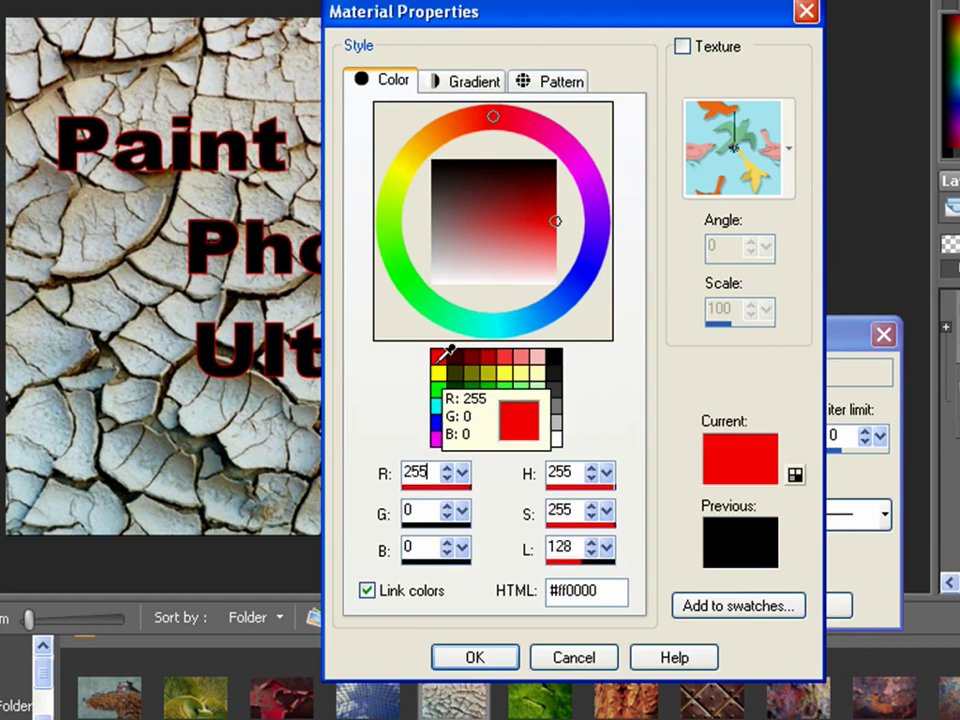
click(446, 660)
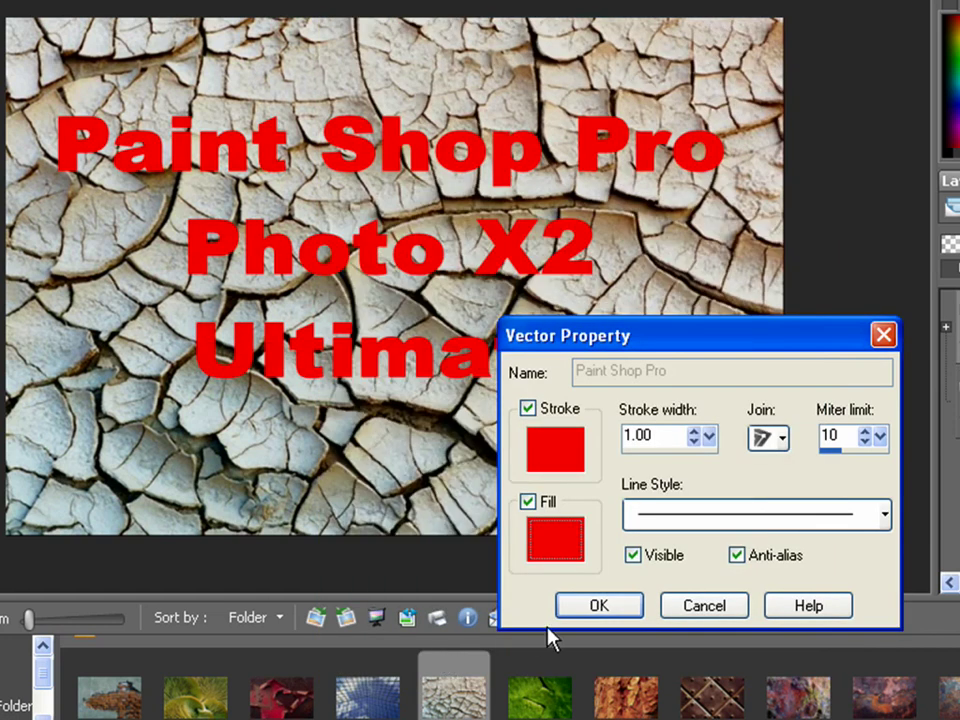
click(574, 606)
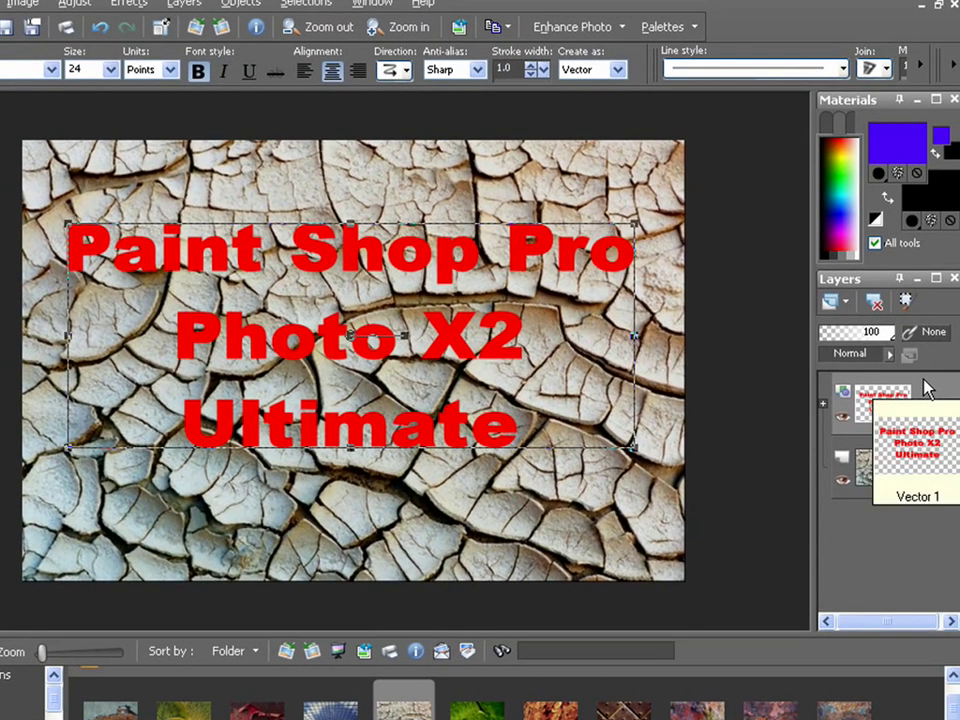
Convert the Vector 1 text layer to raster layer Raster 1, then bring up Effects > Distortion Effects
right_click(925, 388)
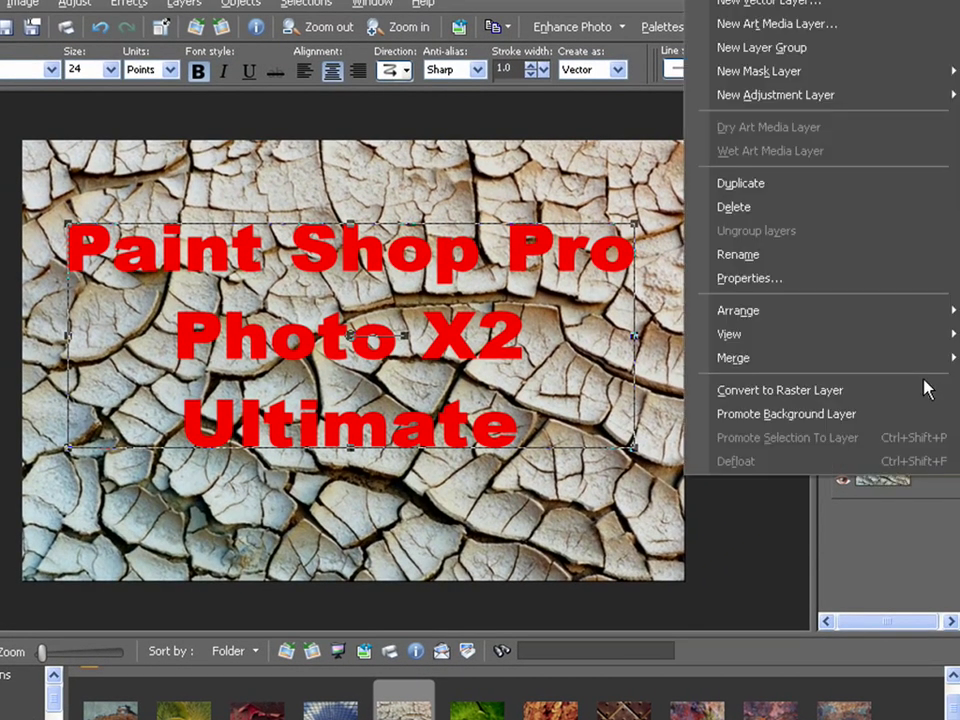
click(869, 389)
mouse_move(938, 396)
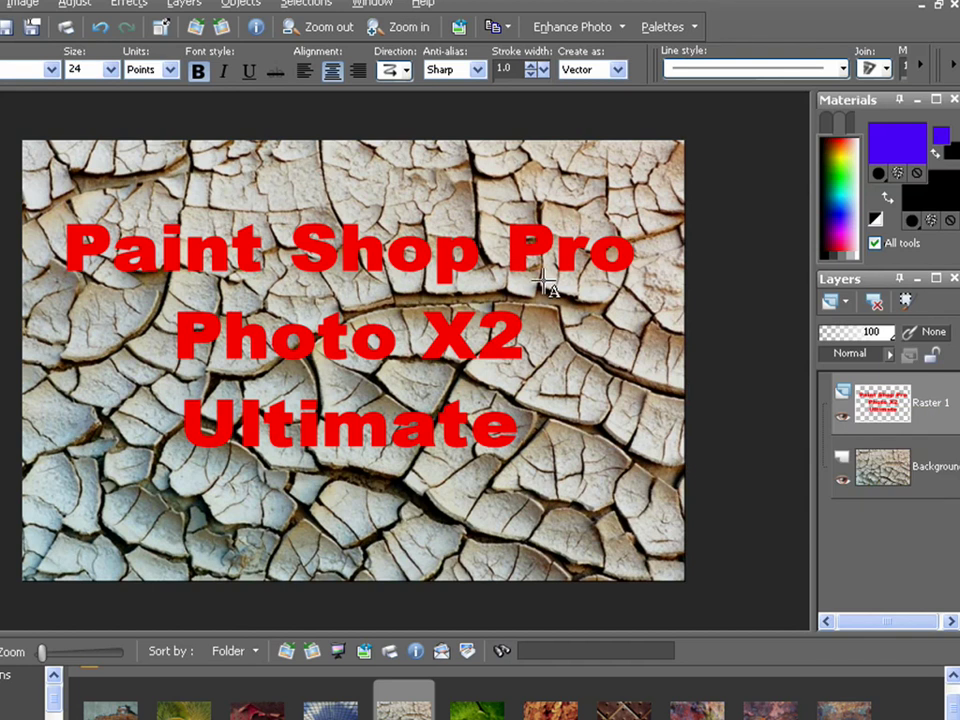
click(143, 6)
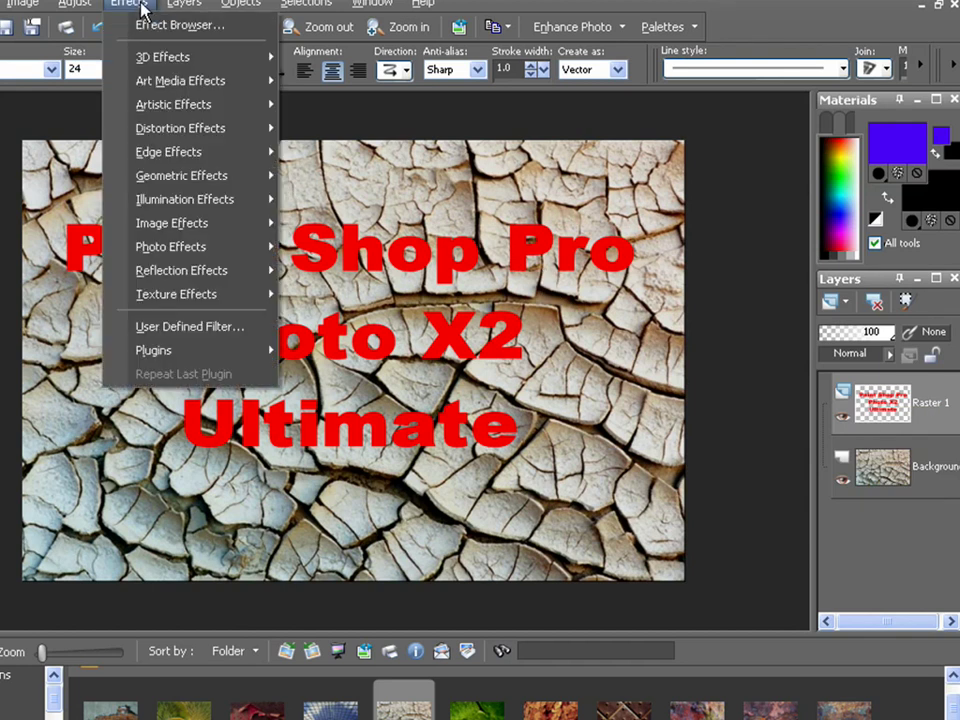
mouse_move(220, 132)
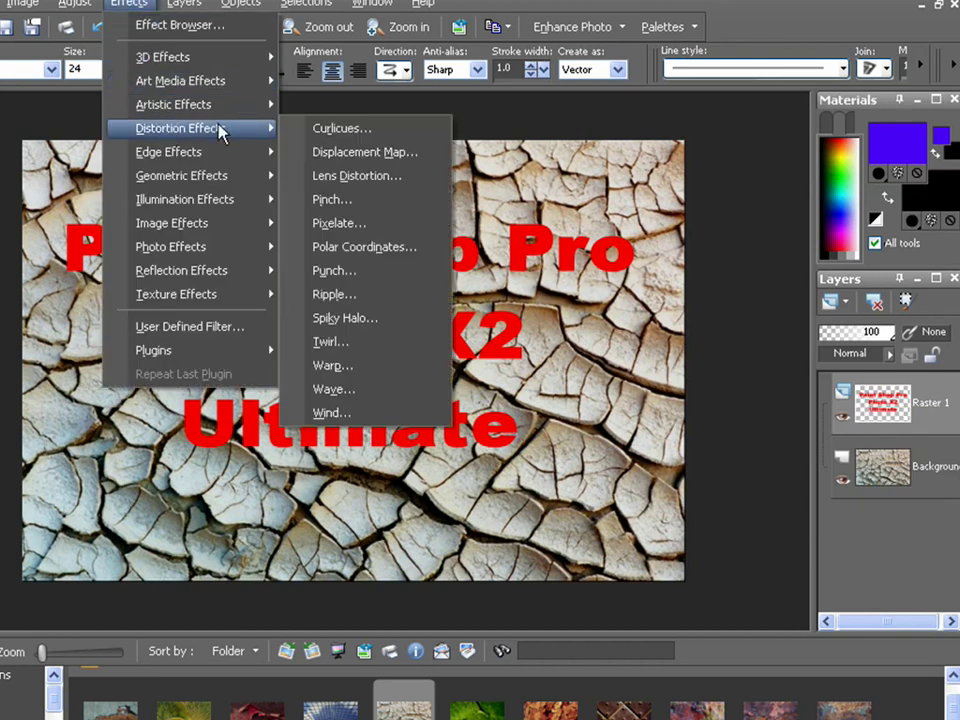
Apply a Displacement Map from cracked-mud image 594003 with 3D surface, Intensity 10 and Blur 30
click(394, 158)
click(316, 436)
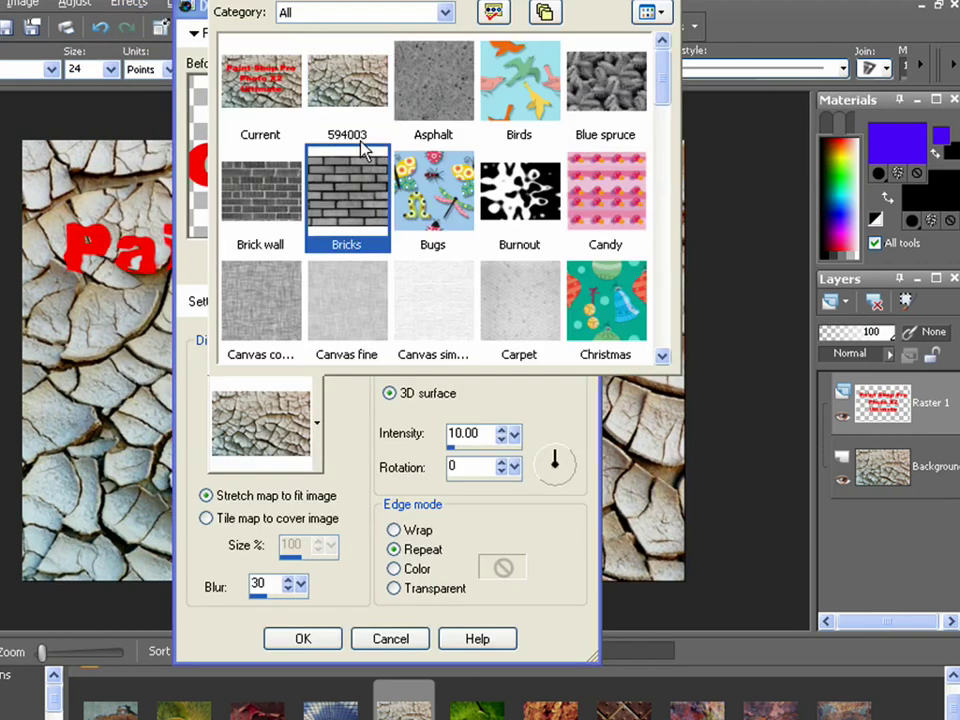
click(443, 15)
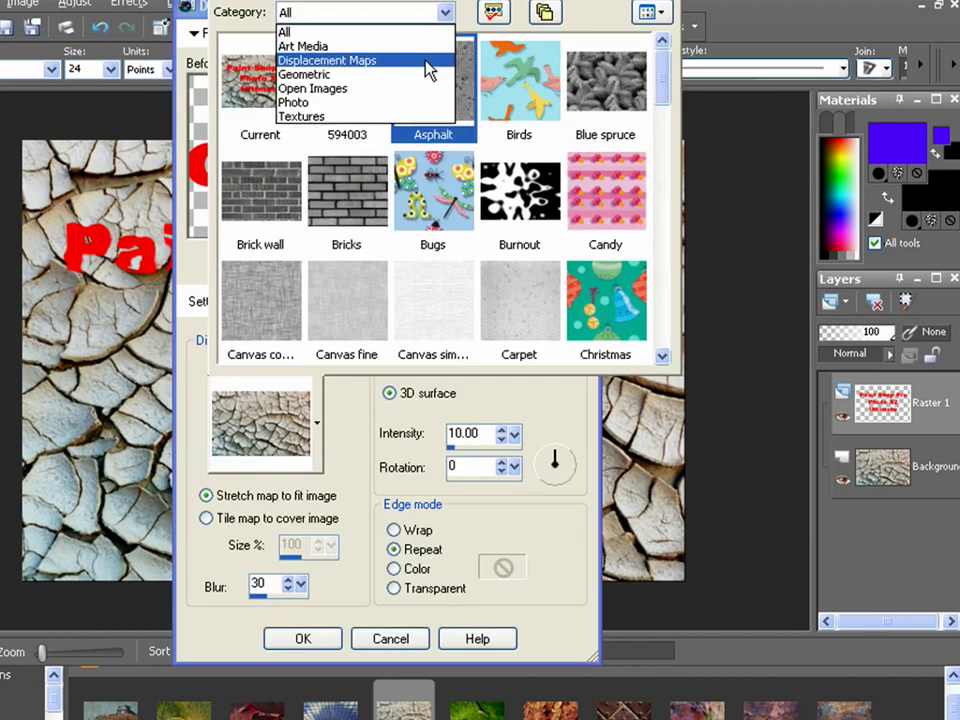
click(428, 62)
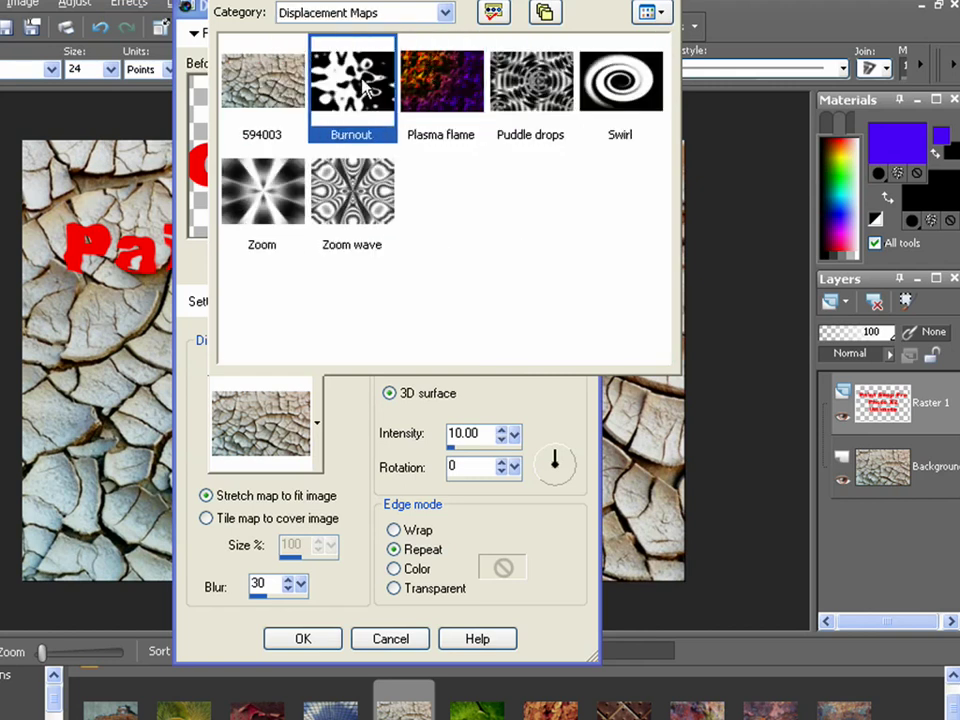
click(283, 100)
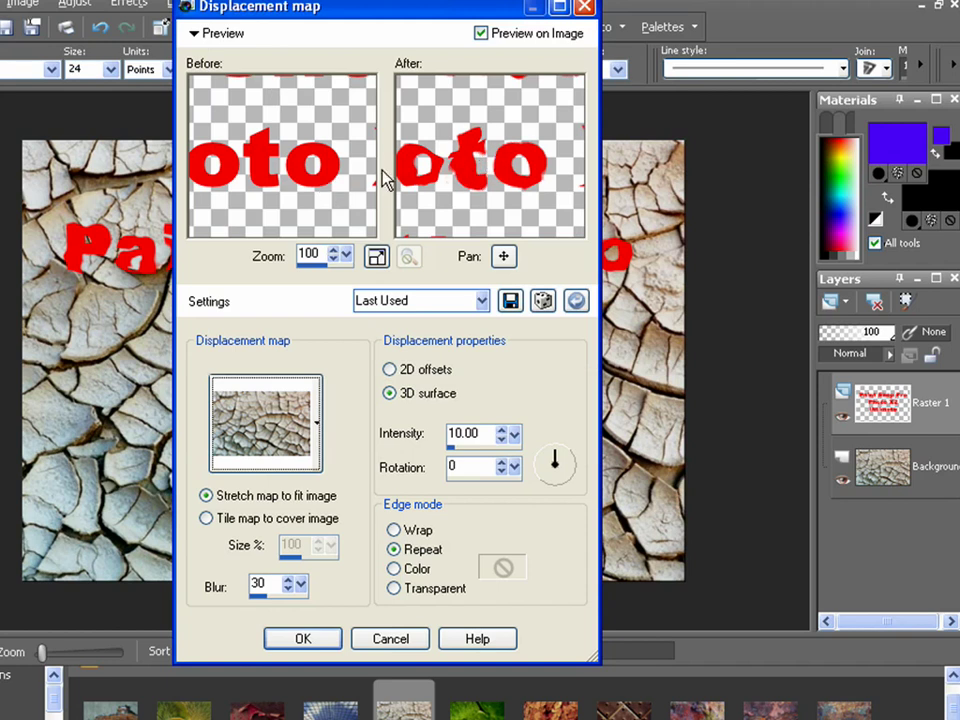
drag(463, 16, 818, 88)
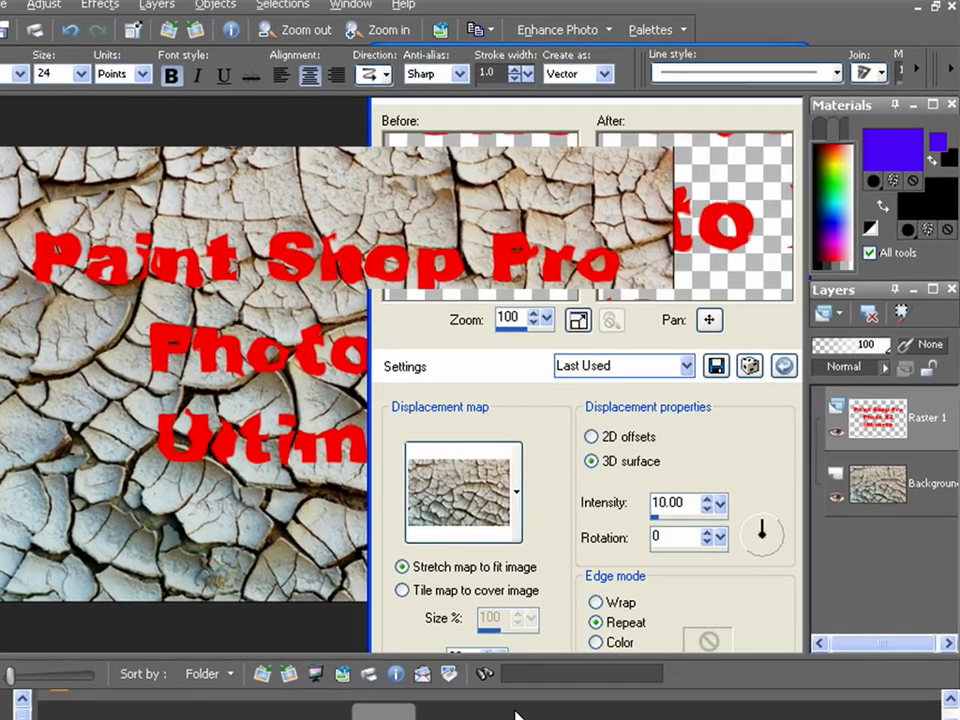
click(430, 716)
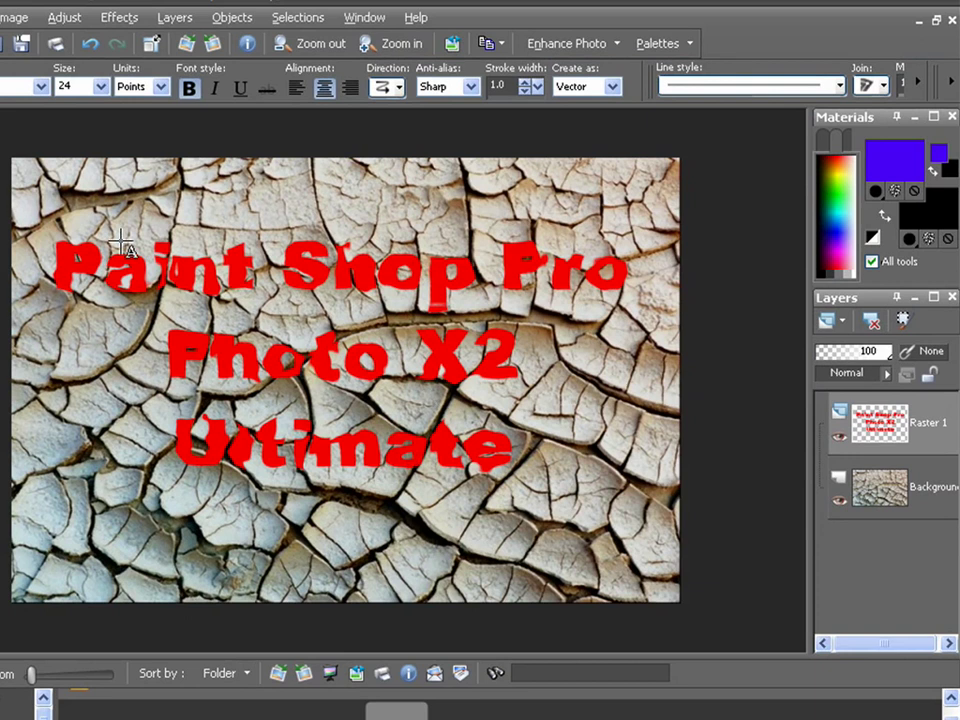
Set Raster 1's blend mode to Burn with opacity 86
key(z)
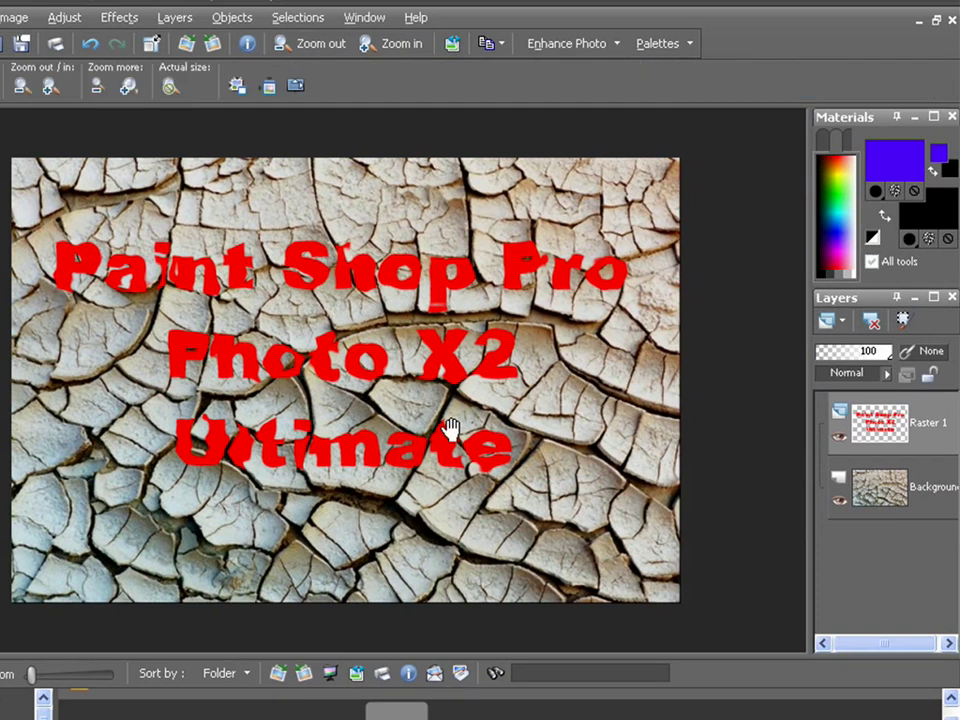
click(889, 377)
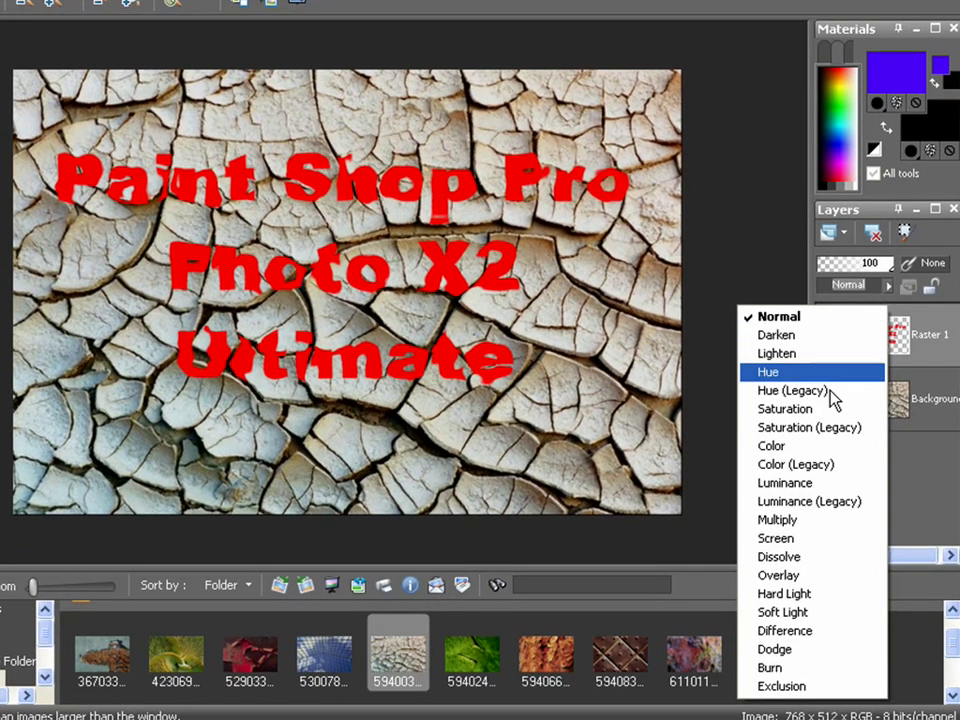
click(791, 667)
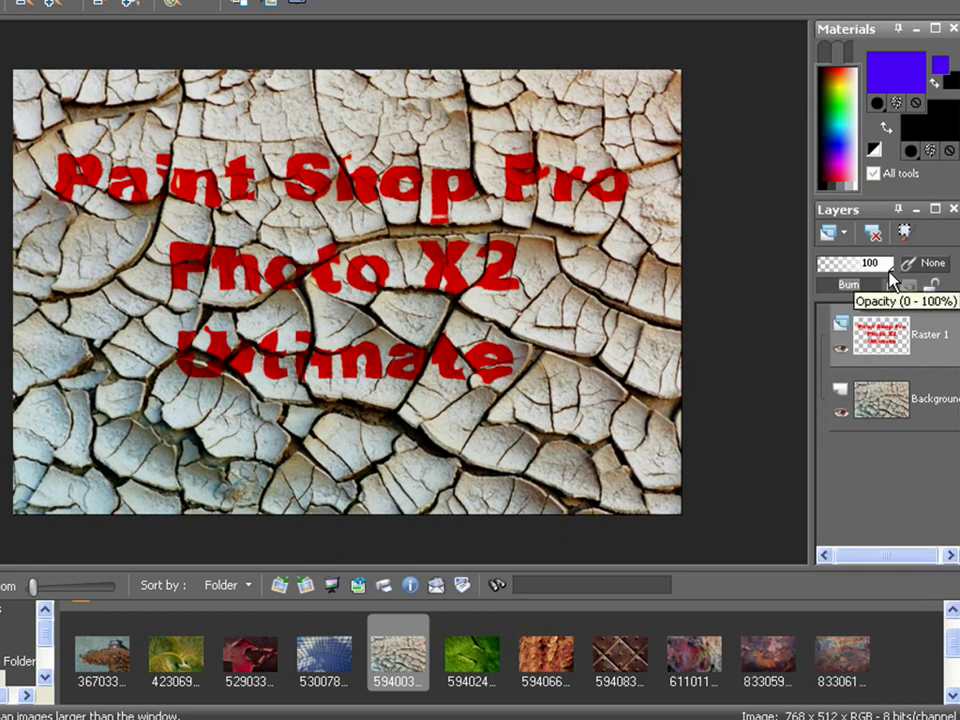
drag(890, 278, 876, 274)
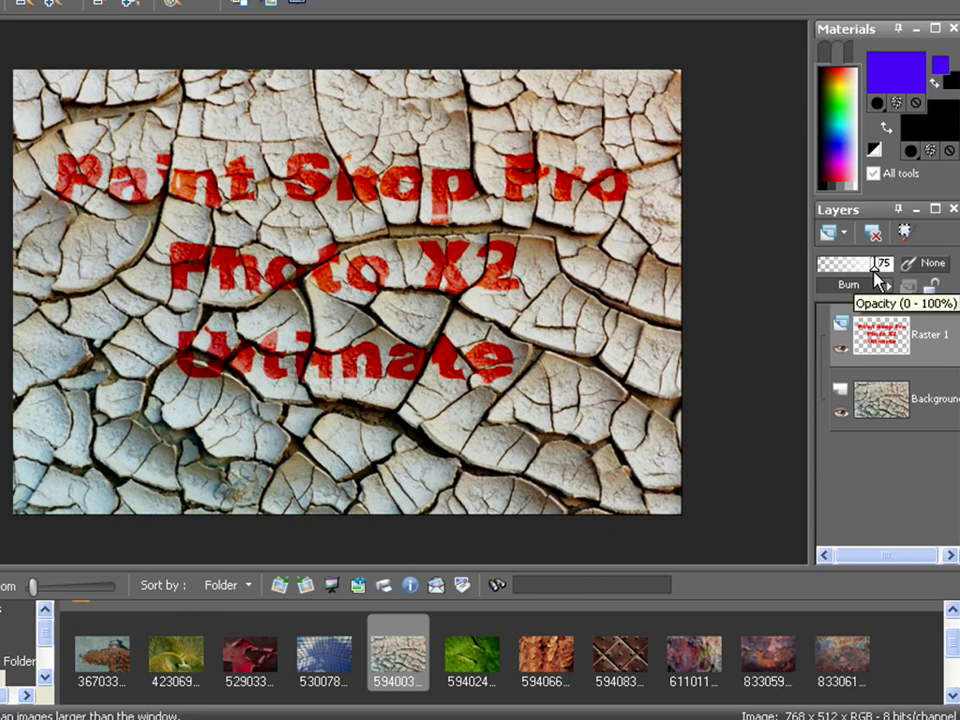
drag(875, 273, 883, 270)
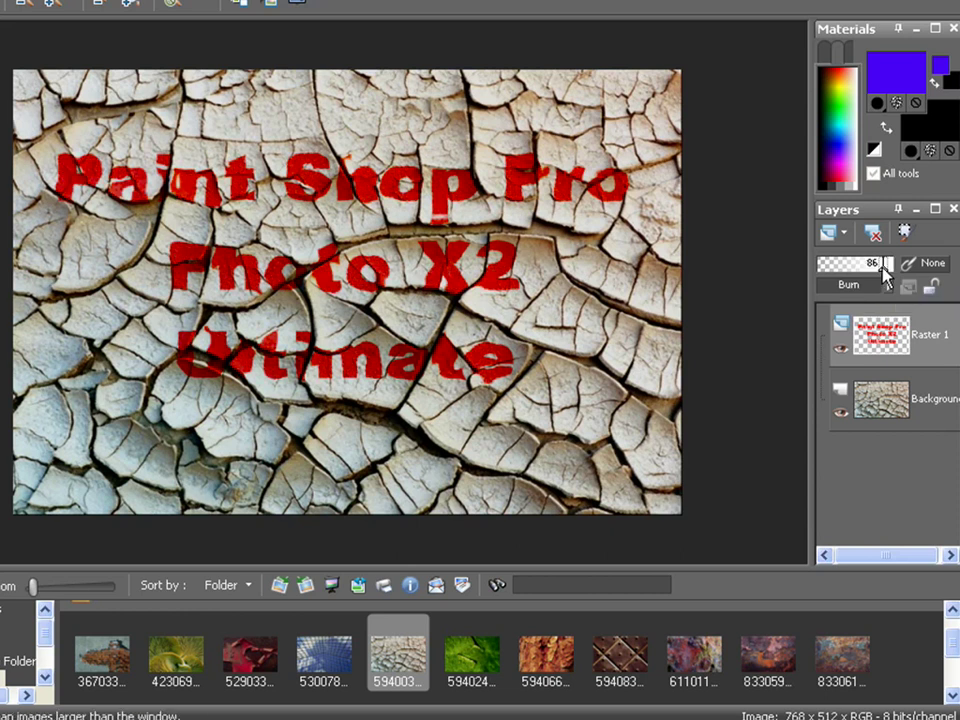